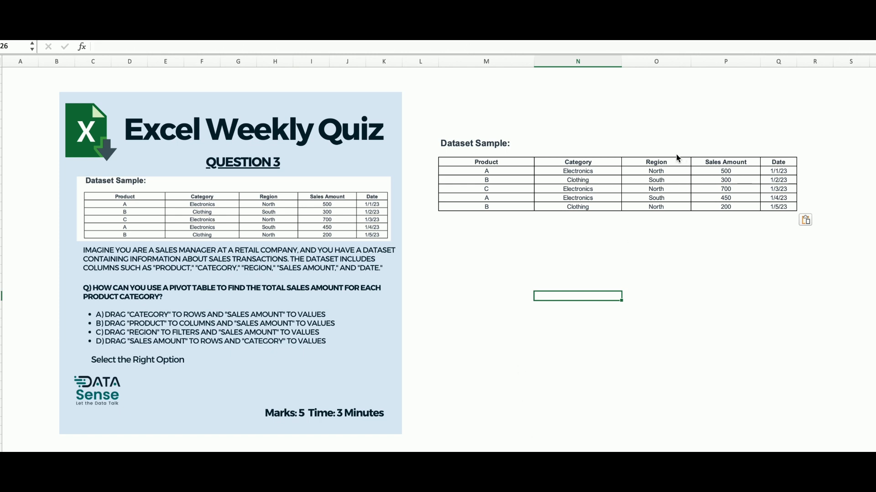
{"action": "left_click_drag", "start_coordinate": [561, 164], "coordinate": [724, 163]}
{"action": "left_click", "coordinate": [608, 239]}
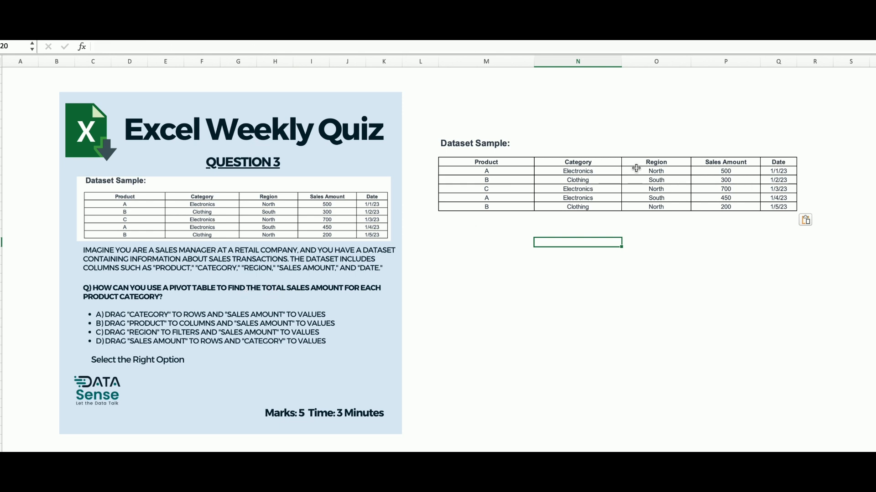
{"action": "scroll", "coordinate": [748, 168], "scroll_direction": "right", "scroll_amount": 1}
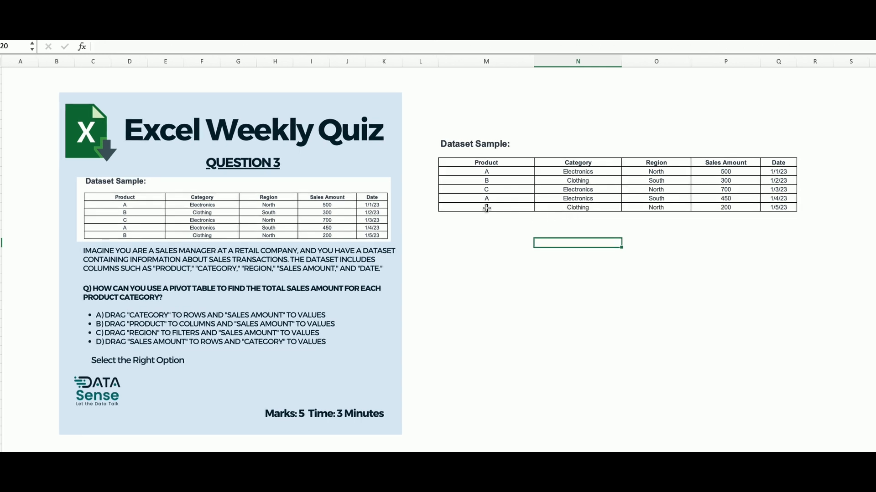
{"action": "left_click", "coordinate": [500, 252]}
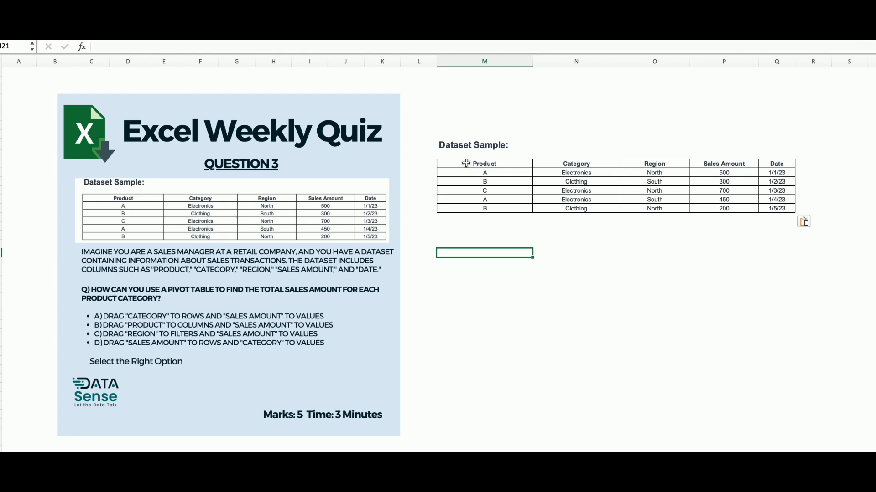
- Create a PivotTable from the dataset range M11:Q16, placed in the existing worksheet at 'Q1'!$N$20
{"action": "left_click_drag", "start_coordinate": [466, 165], "coordinate": [782, 209]}
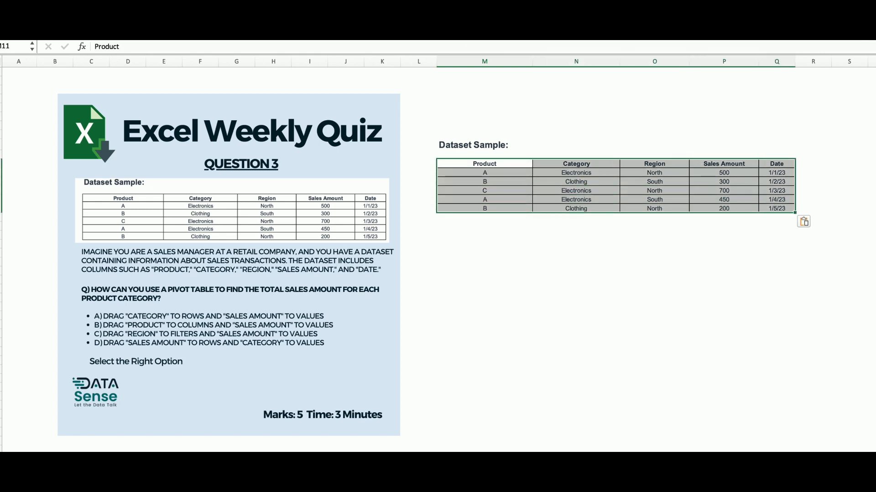
{"action": "left_click", "coordinate": [14, 23]}
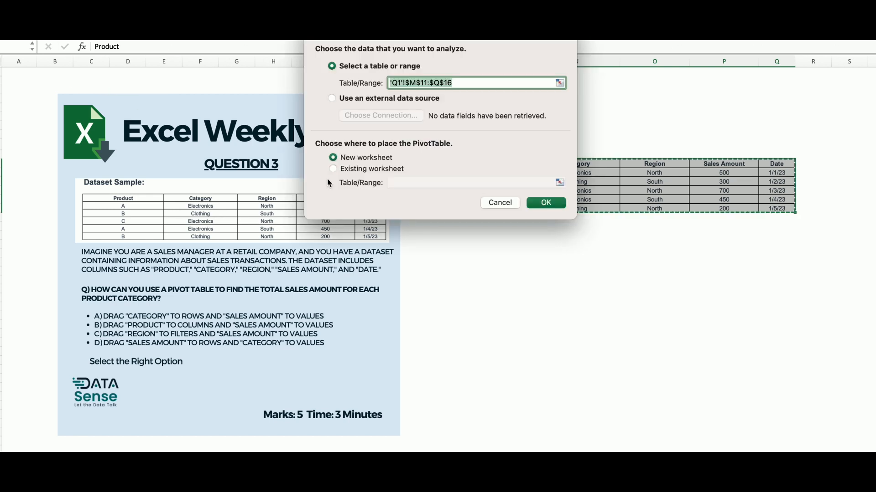
{"action": "left_click_drag", "start_coordinate": [410, 29], "coordinate": [378, 97]}
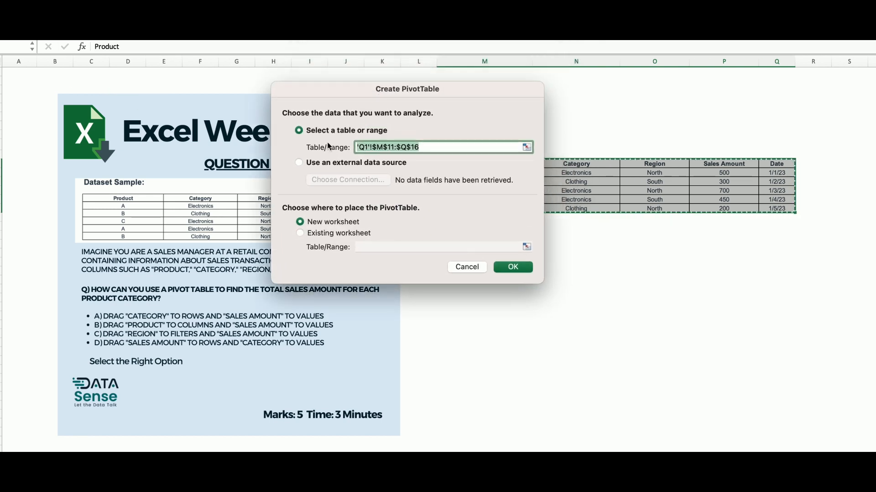
{"action": "left_click", "coordinate": [300, 234]}
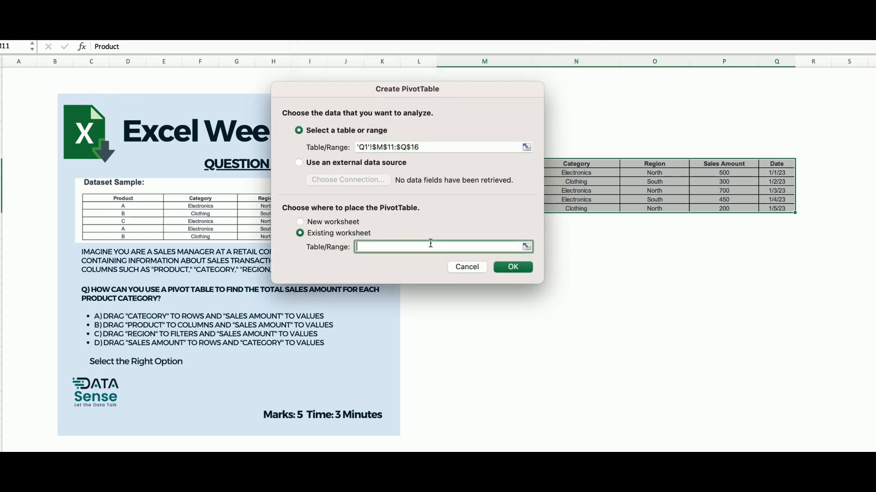
{"action": "left_click", "coordinate": [570, 246]}
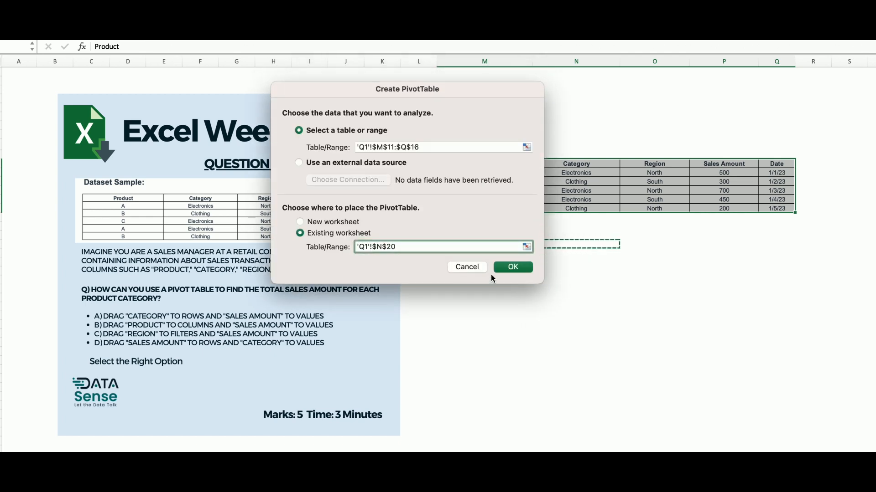
{"action": "left_click", "coordinate": [511, 268]}
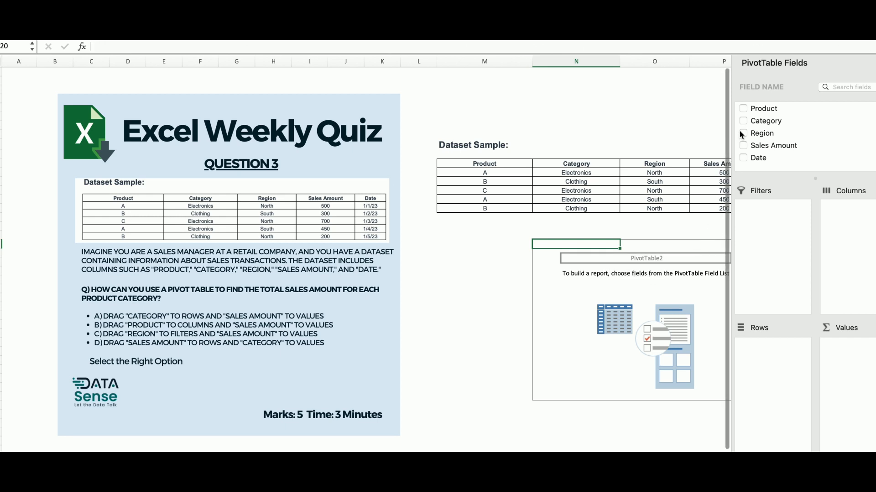
- Add Category as the PivotTable's row field and include Sales Amount to total it per category
{"action": "left_click_drag", "start_coordinate": [743, 121], "coordinate": [745, 200]}
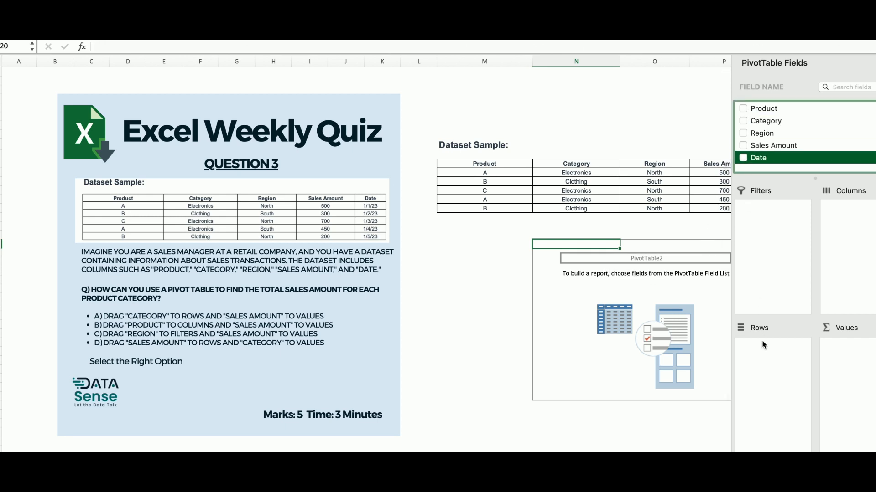
{"action": "left_click", "coordinate": [743, 121]}
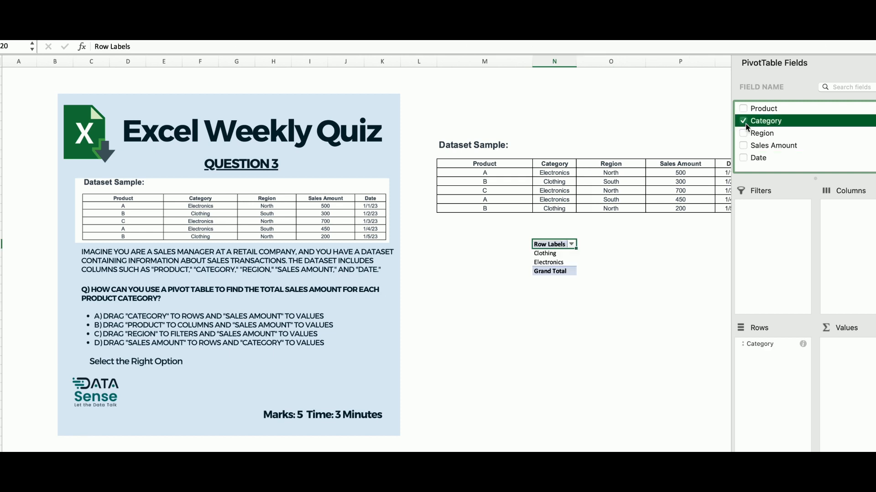
{"action": "left_click", "coordinate": [748, 146]}
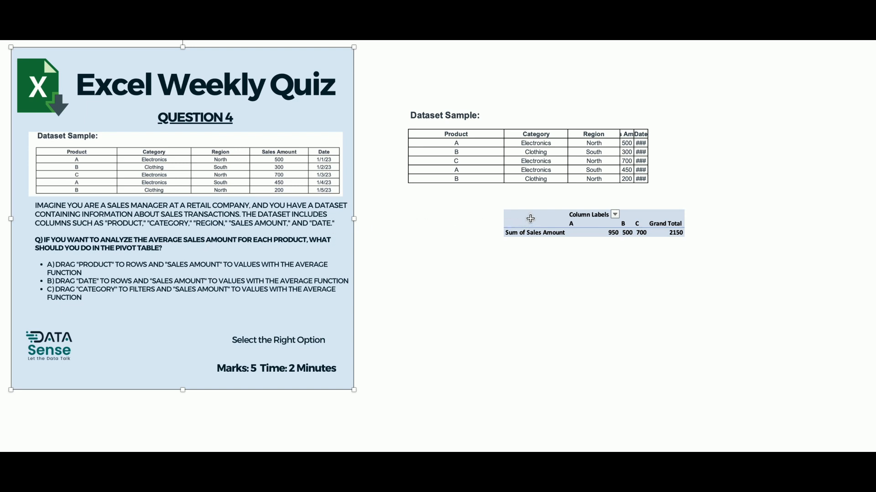
- In the Question 4 PivotTable, move Product from columns to rows and summarize Sales Amount by Average
{"action": "left_click", "coordinate": [531, 216]}
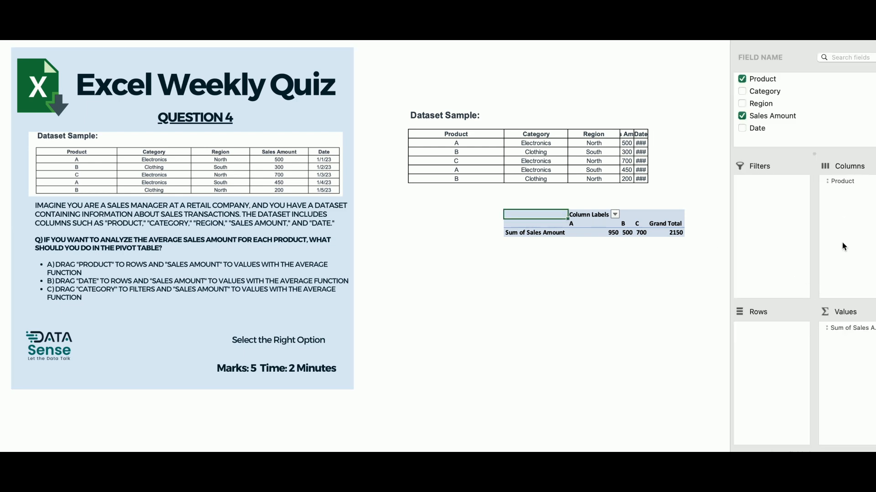
{"action": "left_click_drag", "start_coordinate": [843, 182], "coordinate": [780, 348]}
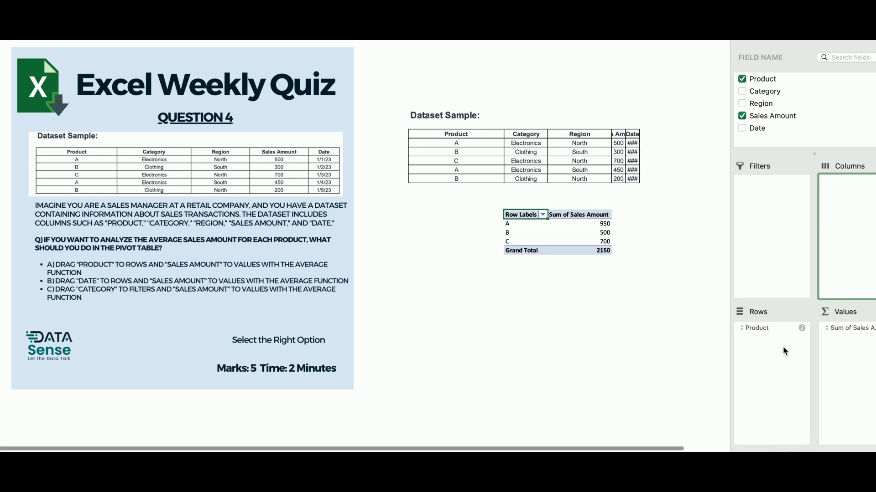
{"action": "left_click", "coordinate": [844, 329]}
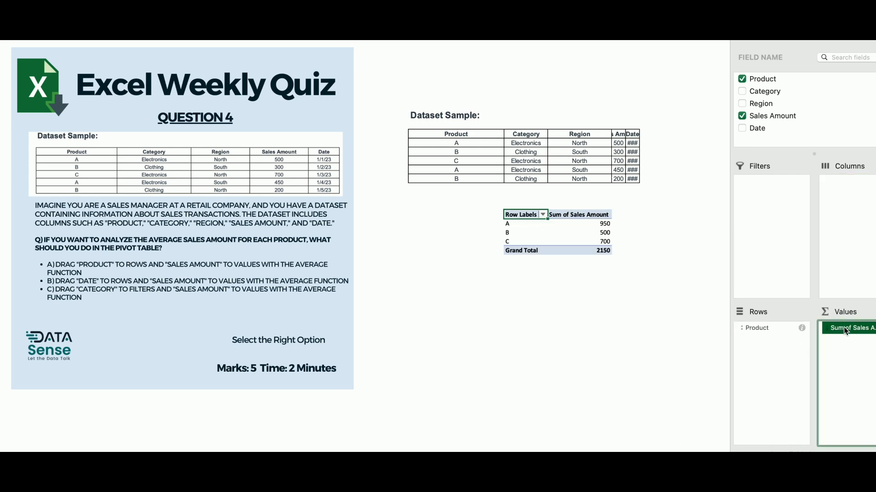
{"action": "left_click", "coordinate": [844, 329]}
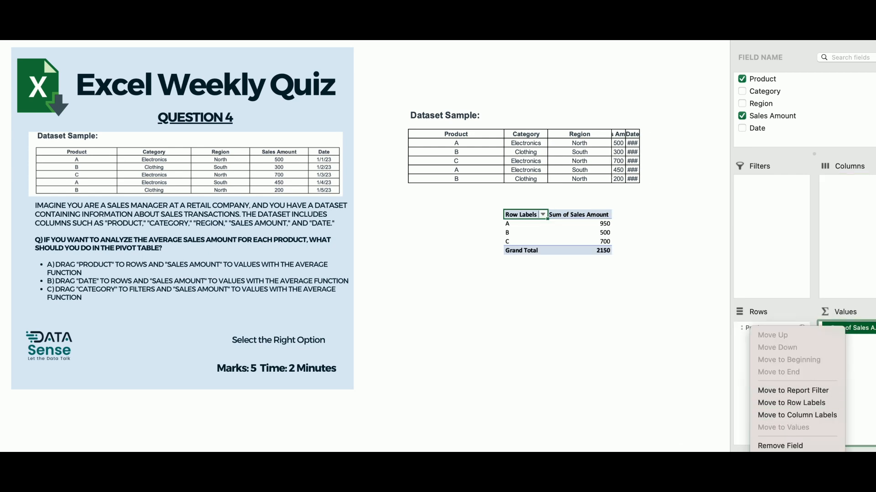
{"action": "left_click", "coordinate": [781, 458]}
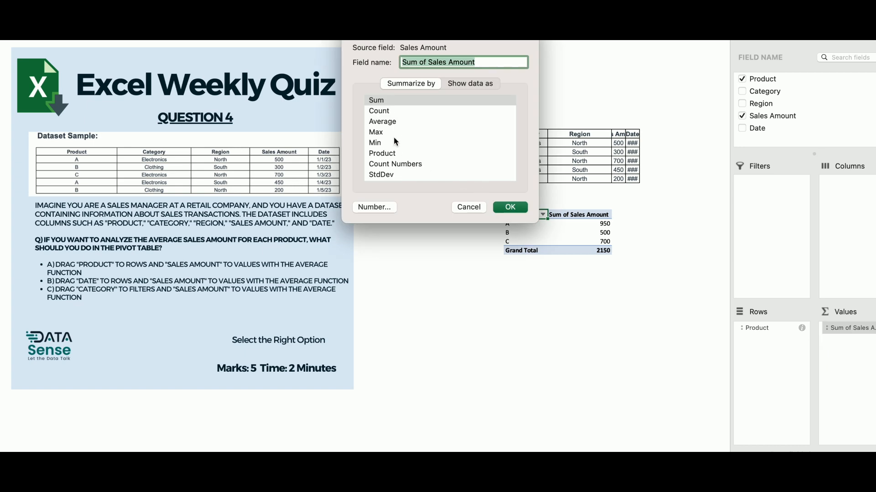
{"action": "left_click", "coordinate": [393, 122]}
{"action": "left_click", "coordinate": [509, 209]}
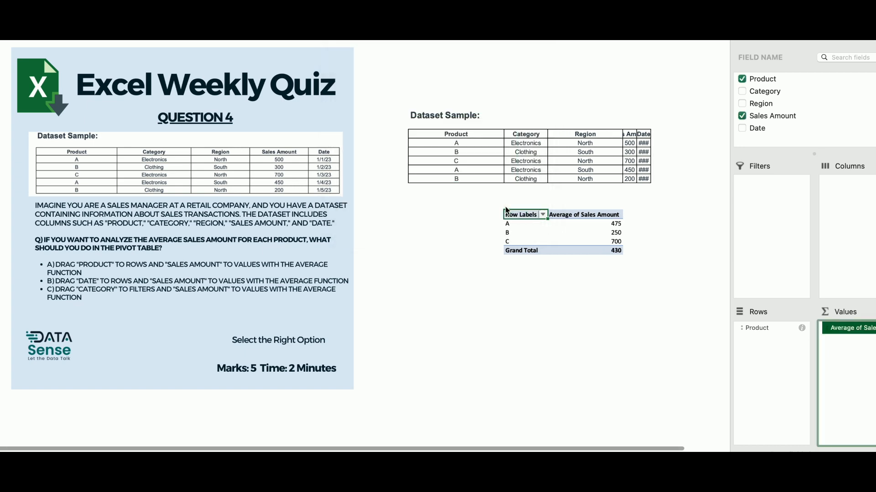
{"action": "left_click", "coordinate": [618, 292]}
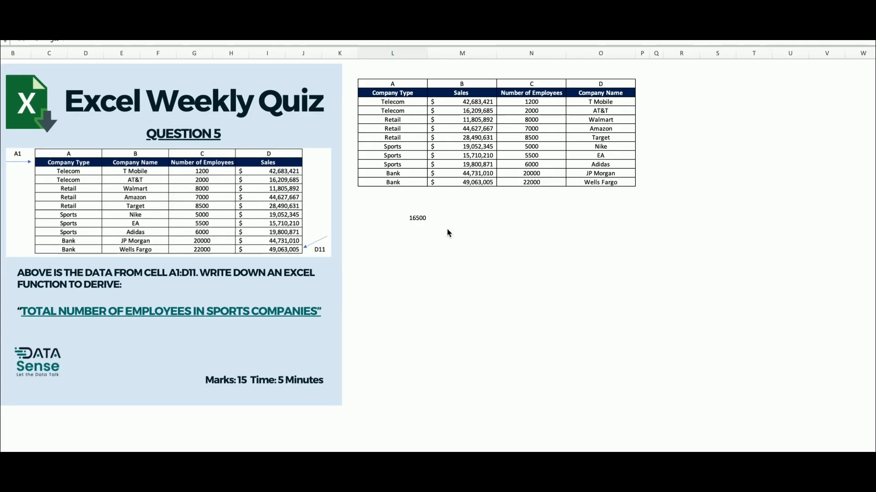
{"action": "scroll", "coordinate": [447, 229], "scroll_direction": "left", "scroll_amount": 1}
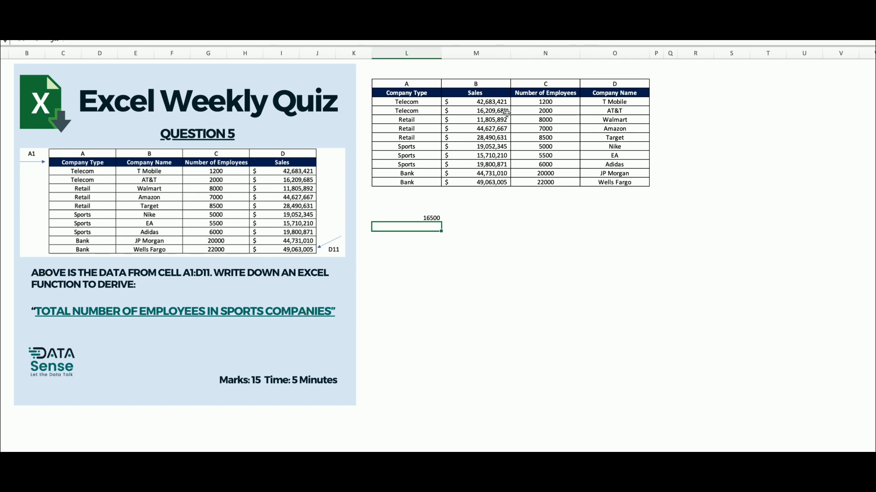
{"action": "left_click", "coordinate": [399, 86]}
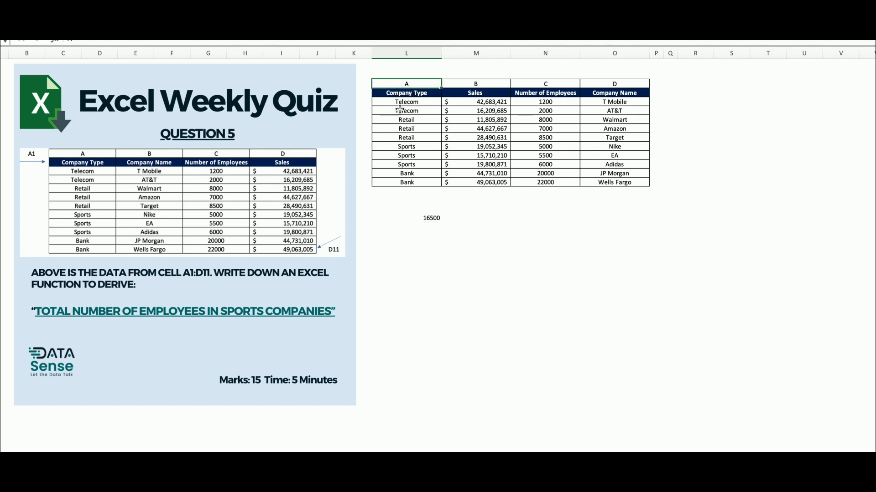
{"action": "left_click", "coordinate": [399, 147]}
{"action": "left_click", "coordinate": [400, 164]}
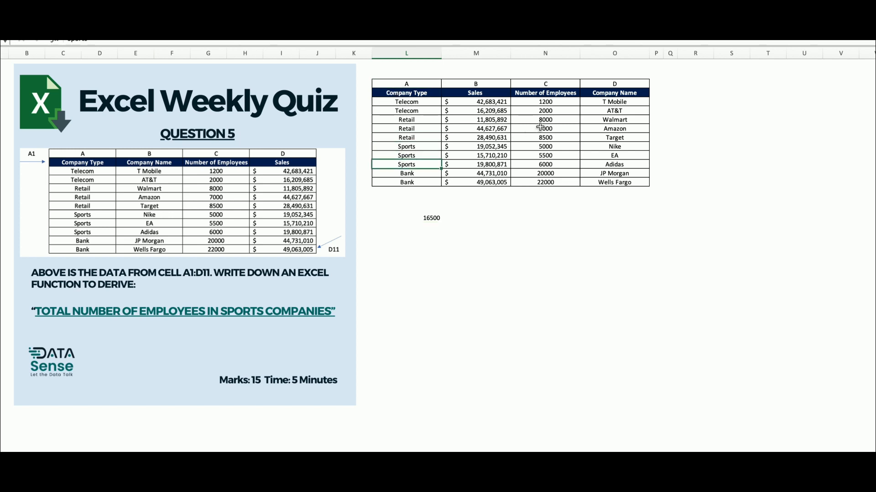
- Clear the old result and the cells beneath it below the Question 5 company table
{"action": "left_click", "coordinate": [484, 234]}
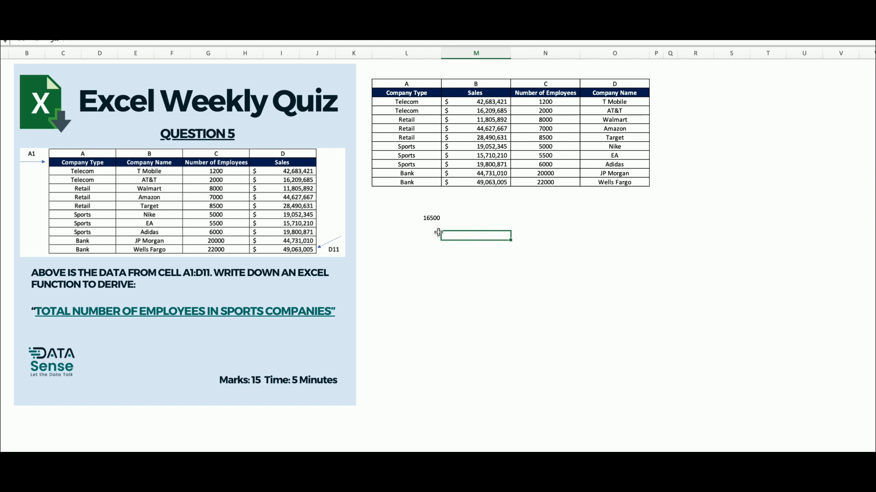
{"action": "left_click_drag", "start_coordinate": [437, 235], "coordinate": [424, 219]}
{"action": "key", "text": "Delete"}
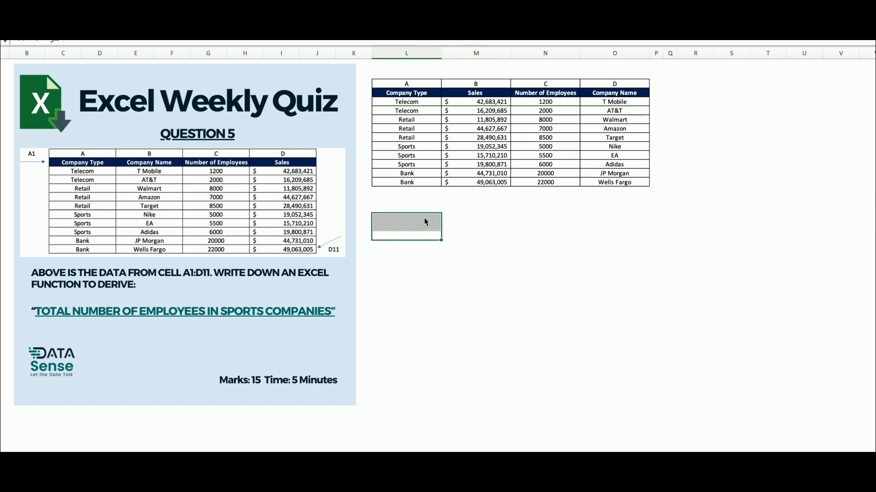
{"action": "left_click", "coordinate": [451, 217]}
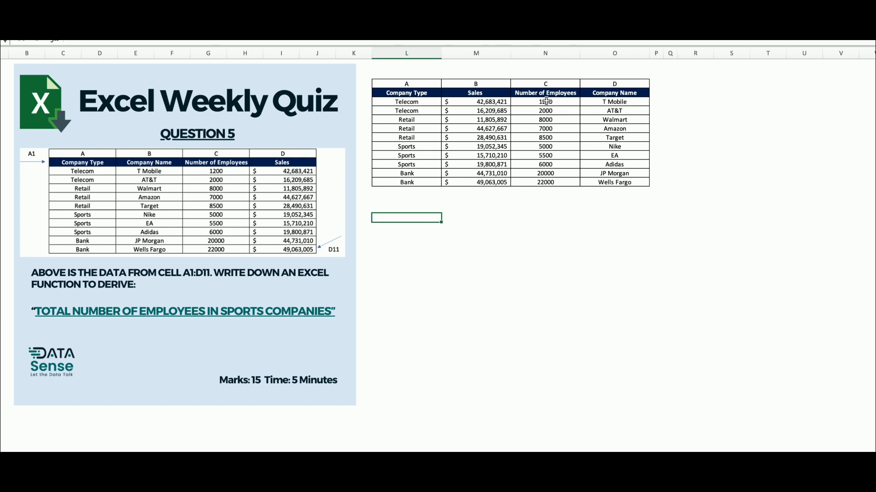
- Start a SUMIFS formula below the Question 5 company table with the Number of Employees values N6:N15 as the sum range
{"action": "left_click_drag", "start_coordinate": [546, 101], "coordinate": [546, 182]}
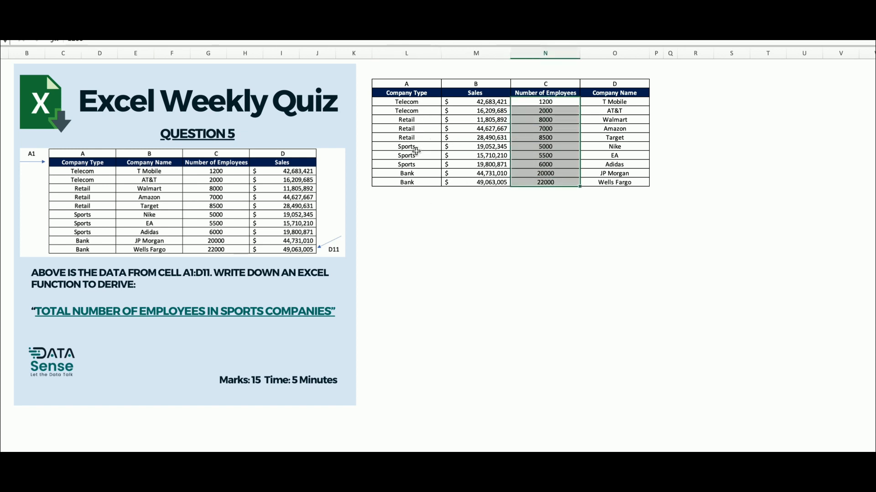
{"action": "left_click", "coordinate": [432, 230]}
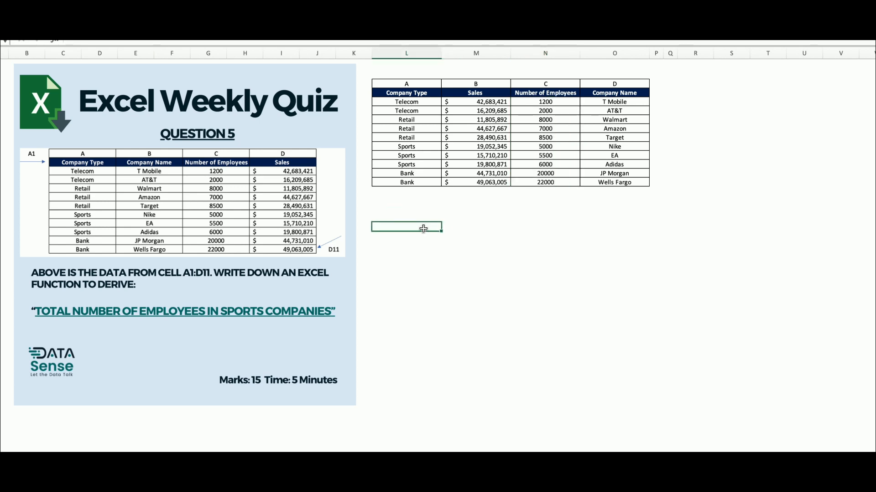
{"action": "type", "text": "=sumifs"}
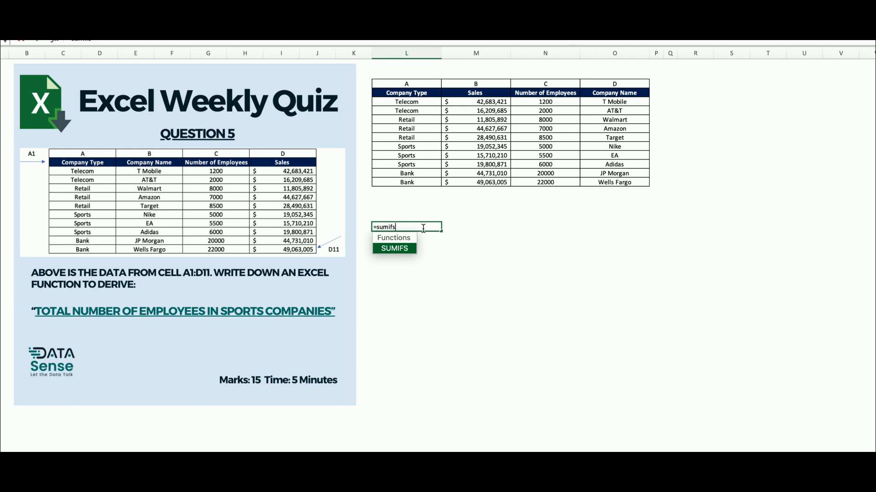
{"action": "type", "text": "("}
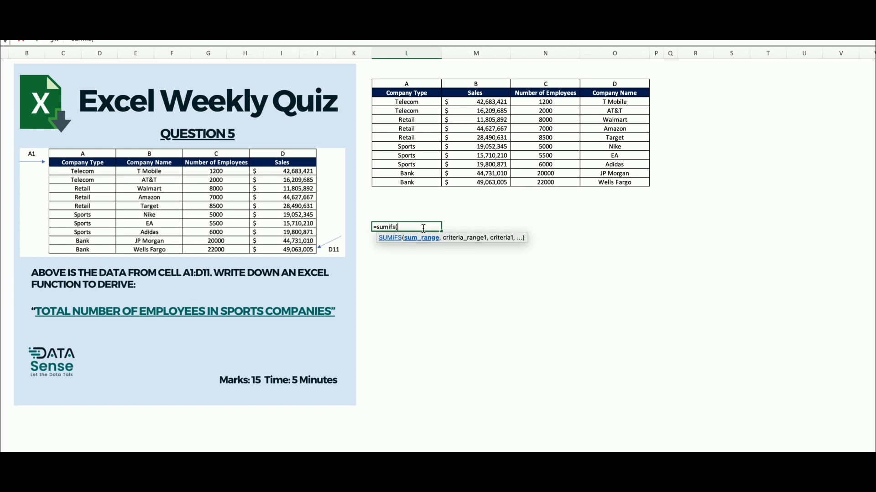
{"action": "left_click", "coordinate": [549, 104]}
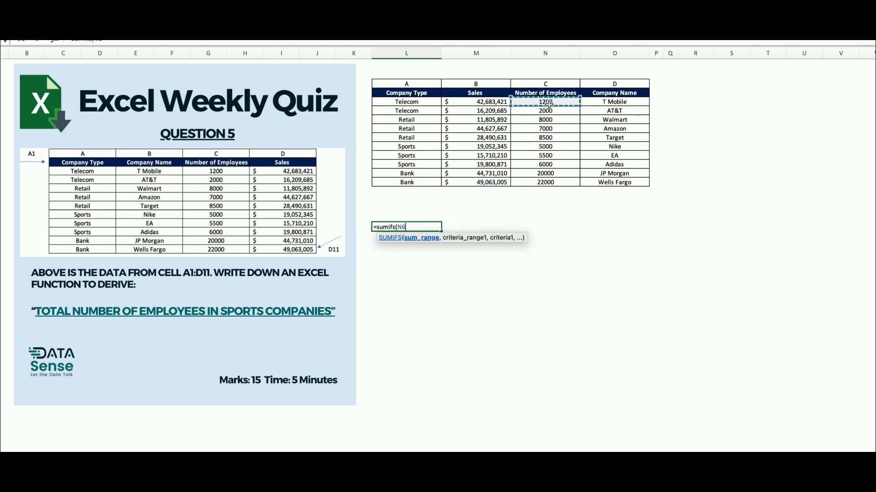
{"action": "left_click_drag", "start_coordinate": [549, 104], "coordinate": [546, 179]}
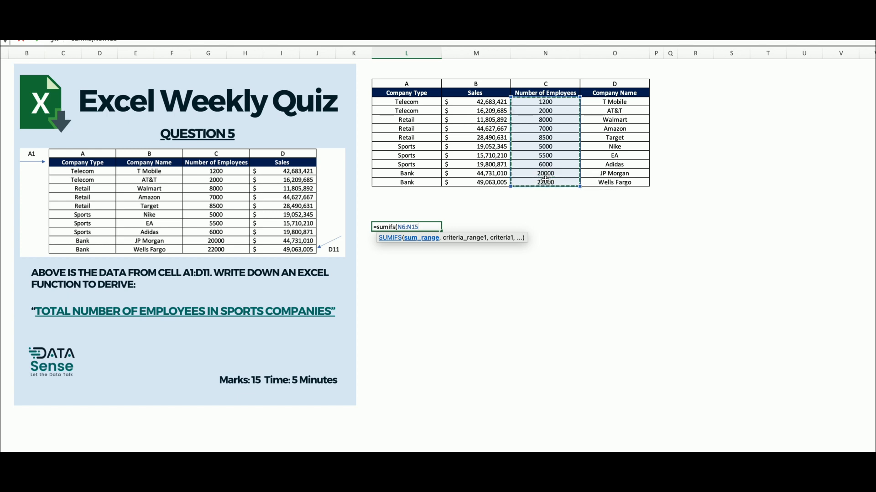
{"action": "type", "text": ","}
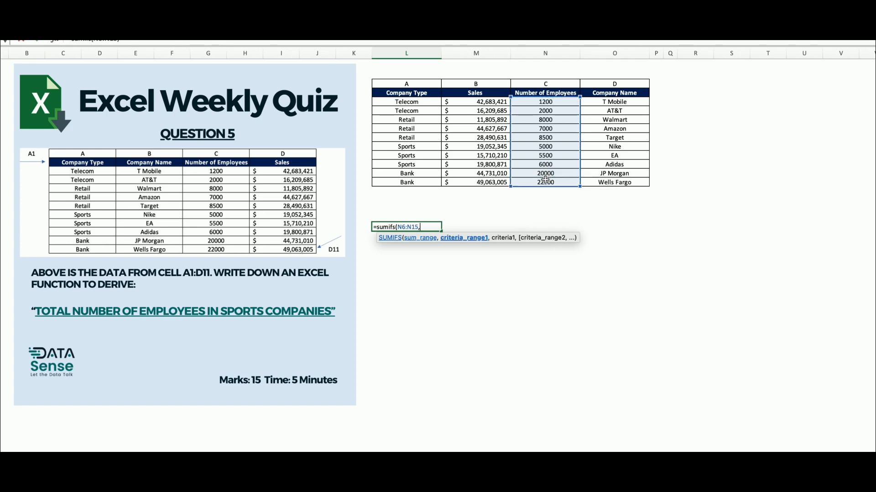
- Complete the SUMIFS formula with Company Type range L6:L15 as the criteria range and "Sports" as the criterion
{"action": "left_click", "coordinate": [390, 106]}
{"action": "left_click_drag", "start_coordinate": [390, 106], "coordinate": [392, 181]}
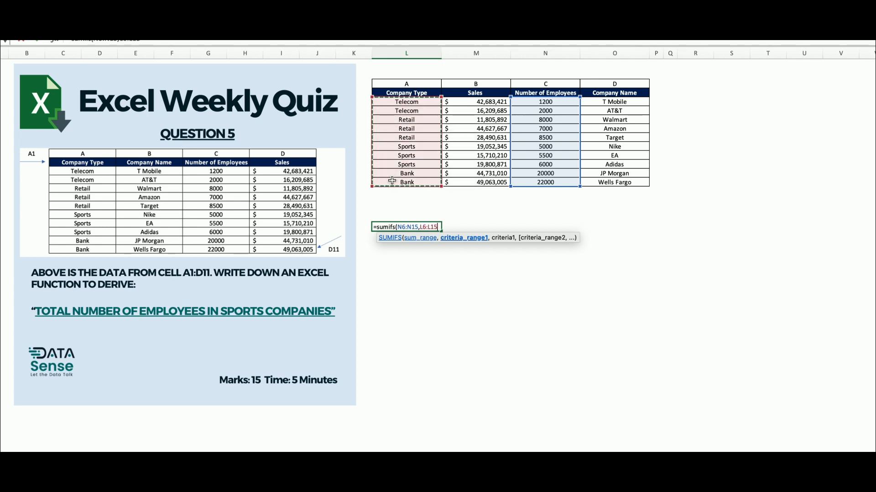
{"action": "type", "text": ",\""}
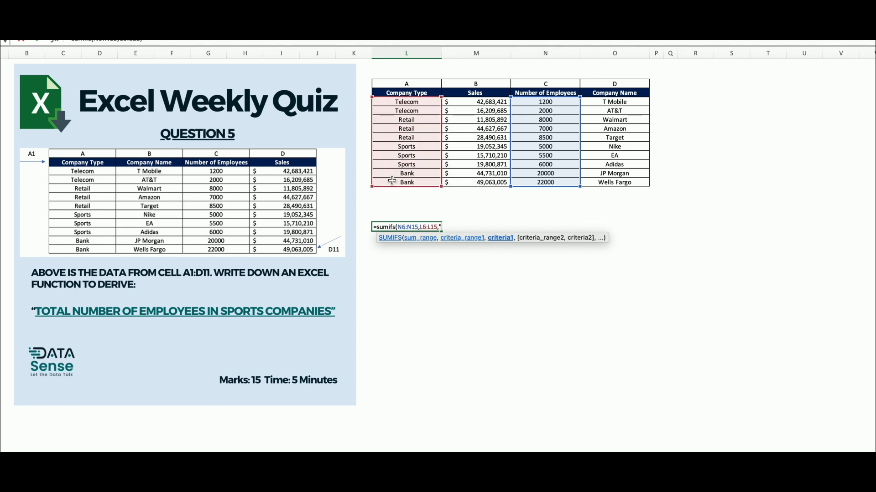
{"action": "type", "text": "Sports\")"}
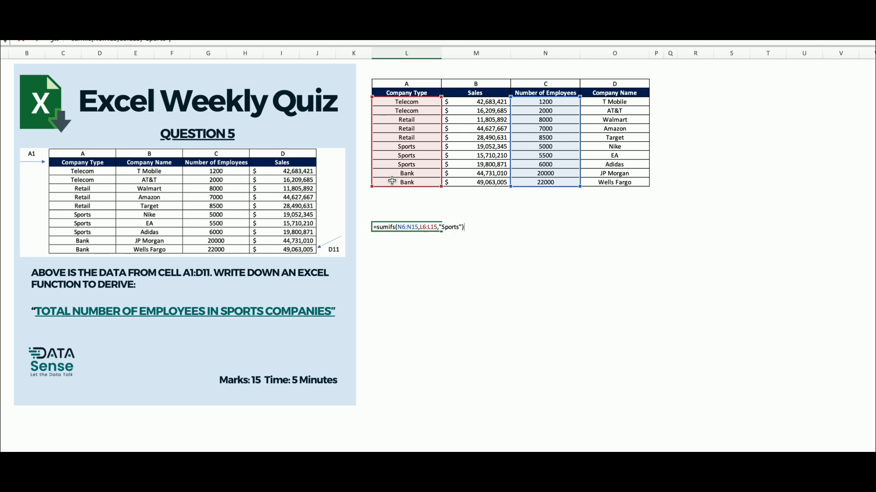
{"action": "key", "text": "Return"}
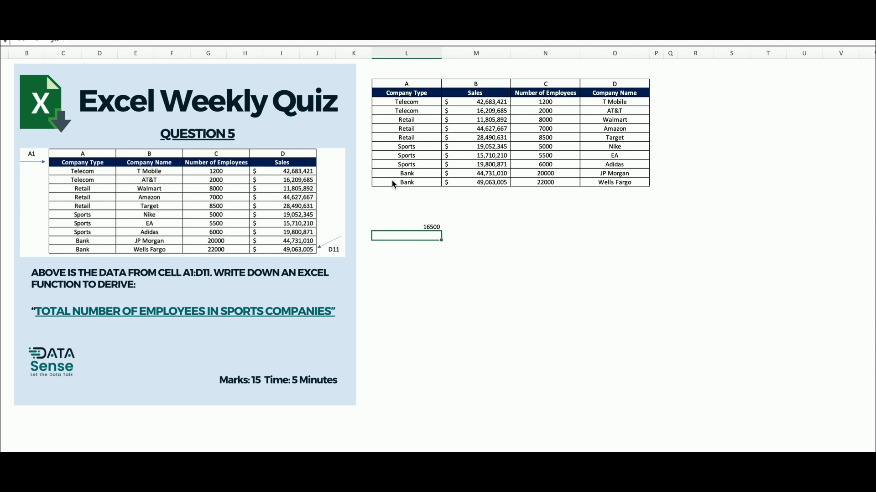
{"action": "scroll", "coordinate": [401, 248], "scroll_direction": "down", "scroll_amount": 1}
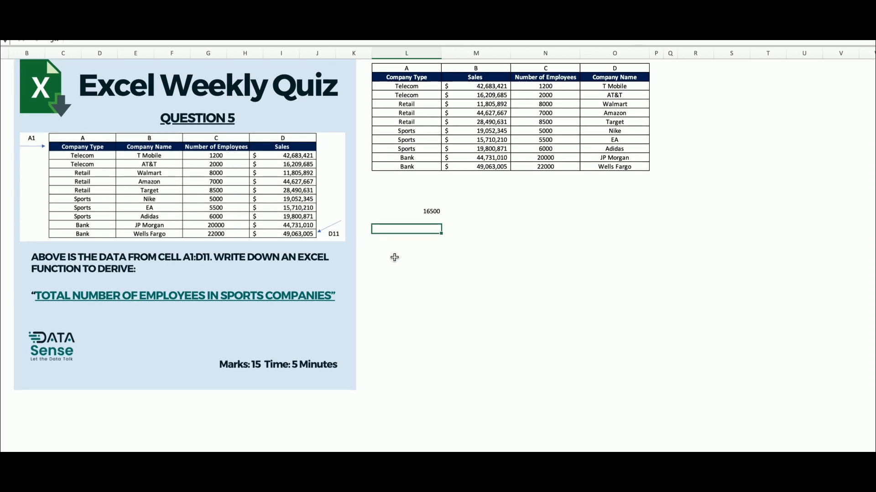
{"action": "scroll", "coordinate": [406, 256], "scroll_direction": "up", "scroll_amount": 1}
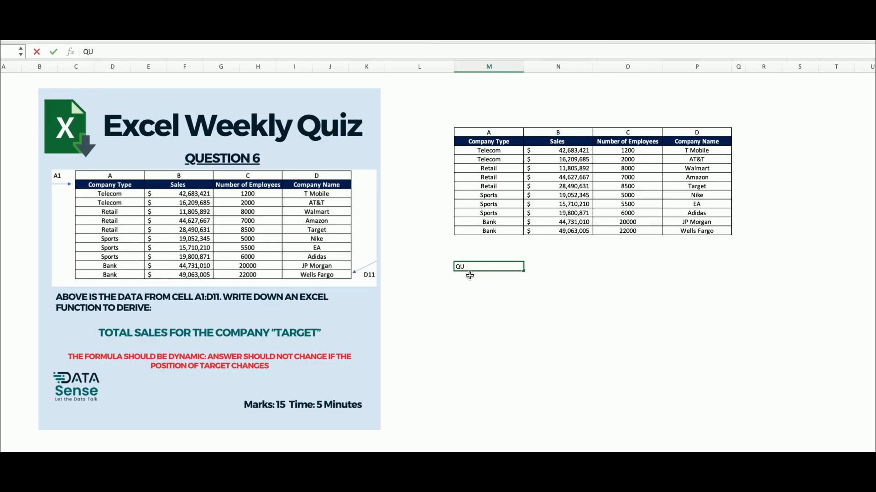
- Clear the stray text "QU" from the answer cell below the Question 6 company table
{"action": "key", "text": "Return"}
{"action": "left_click", "coordinate": [467, 268]}
{"action": "key", "text": "Delete"}
- Start an INDEX formula in the Question 6 answer cell with the Sales values N10:N19 as the array
{"action": "type", "text": "=IN"}
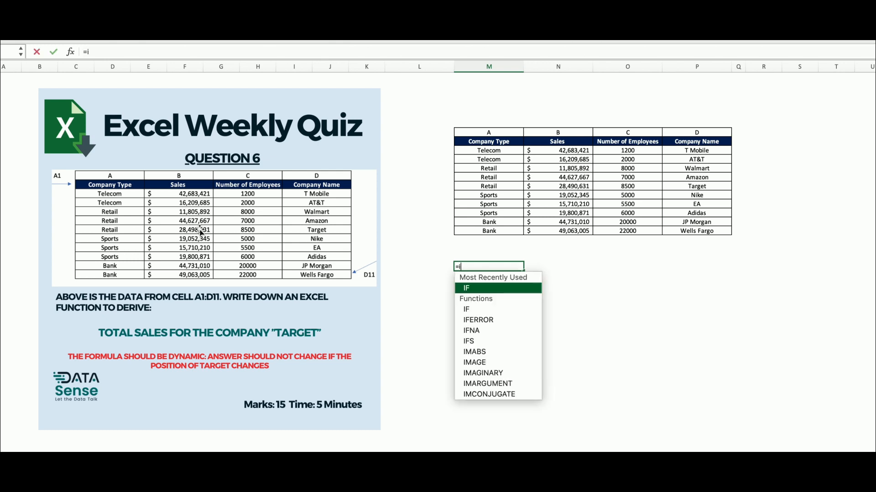
{"action": "key", "text": "BackSpace"}
{"action": "key", "text": "BackSpace"}
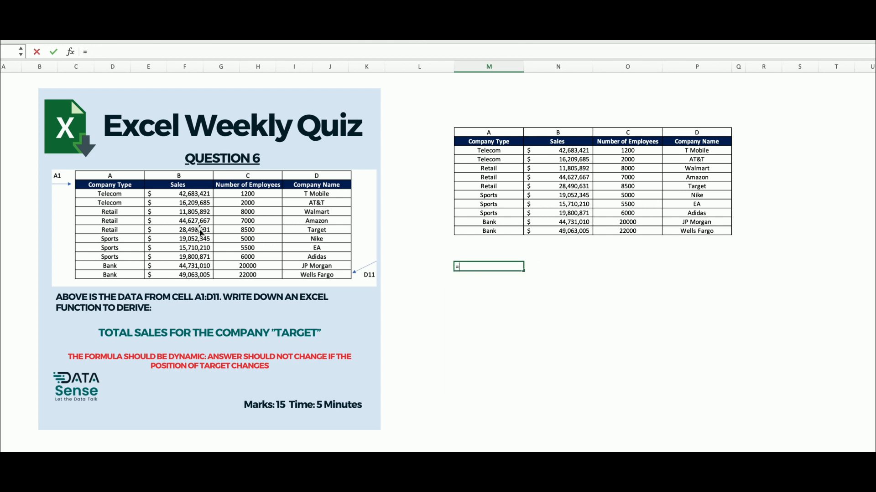
{"action": "type", "text": "Index("}
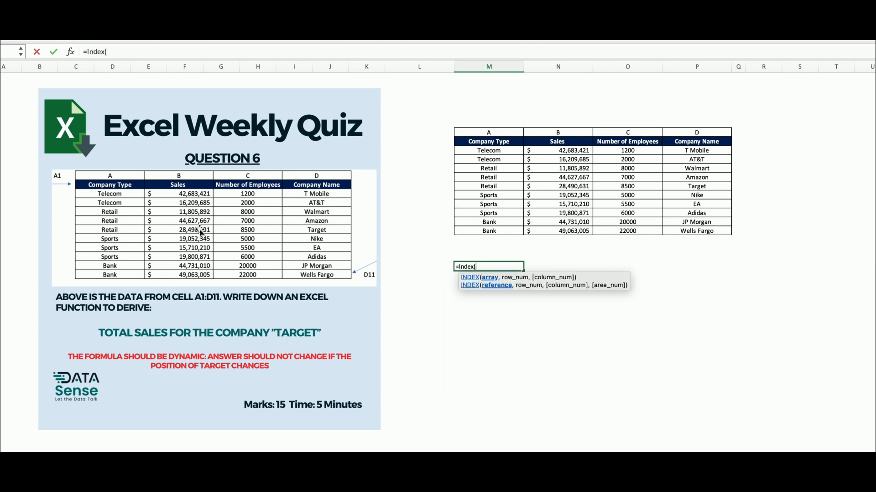
{"action": "scroll", "coordinate": [201, 232], "scroll_direction": "down", "scroll_amount": 1}
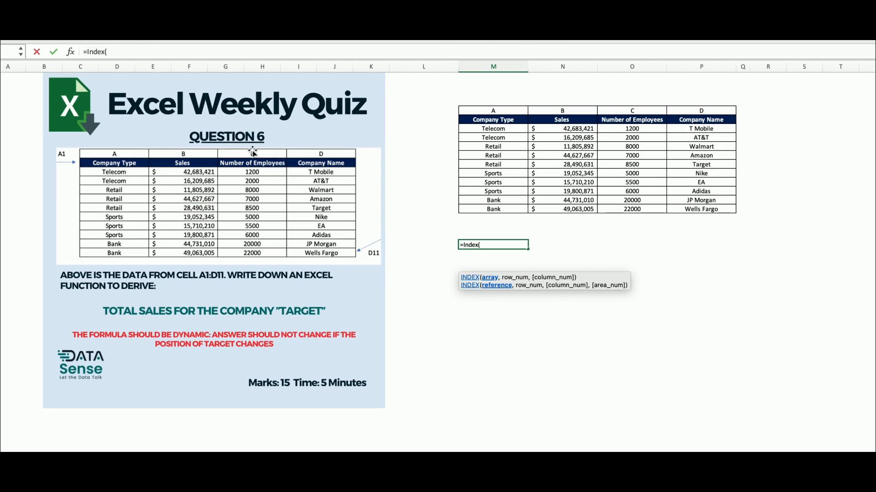
{"action": "scroll", "coordinate": [543, 132], "scroll_direction": "up", "scroll_amount": 1}
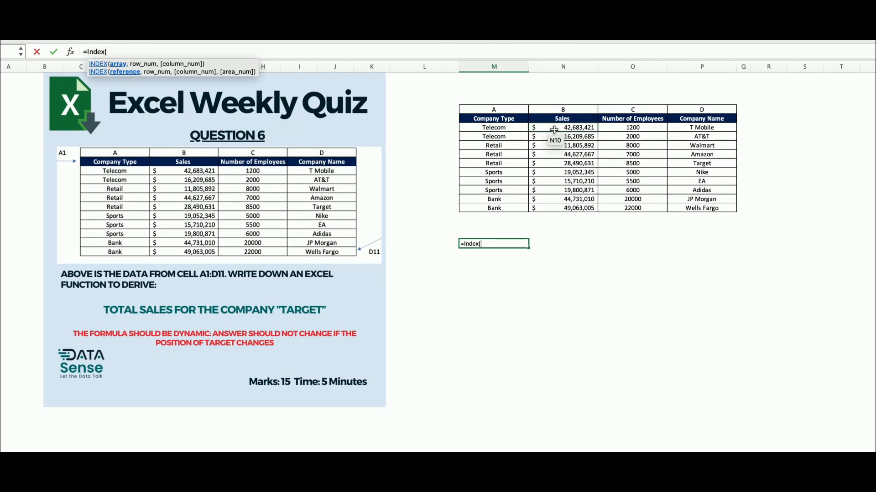
{"action": "left_click_drag", "start_coordinate": [554, 132], "coordinate": [551, 203]}
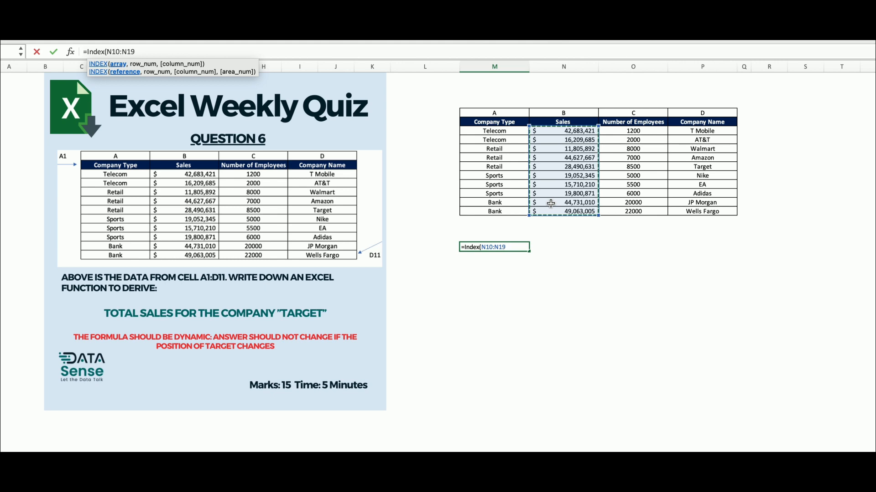
{"action": "type", "text": ","}
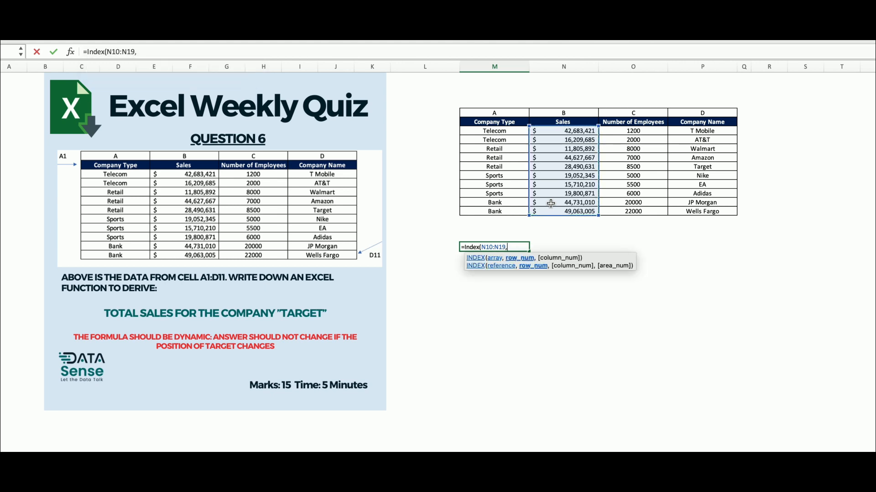
- Complete the INDEX formula with a nested MATCH that looks up "Target" in P10:P19 using match type 0
{"action": "type", "text": "m"}
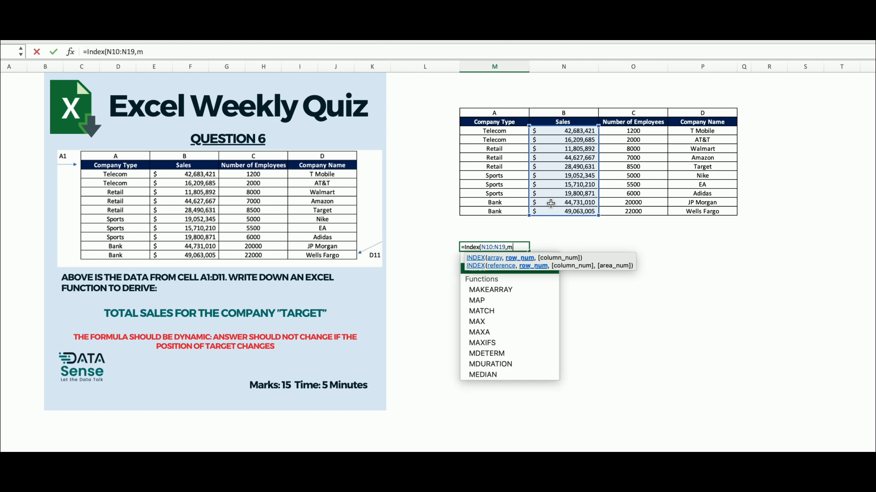
{"action": "key", "text": "BackSpace"}
{"action": "type", "text": "Ma"}
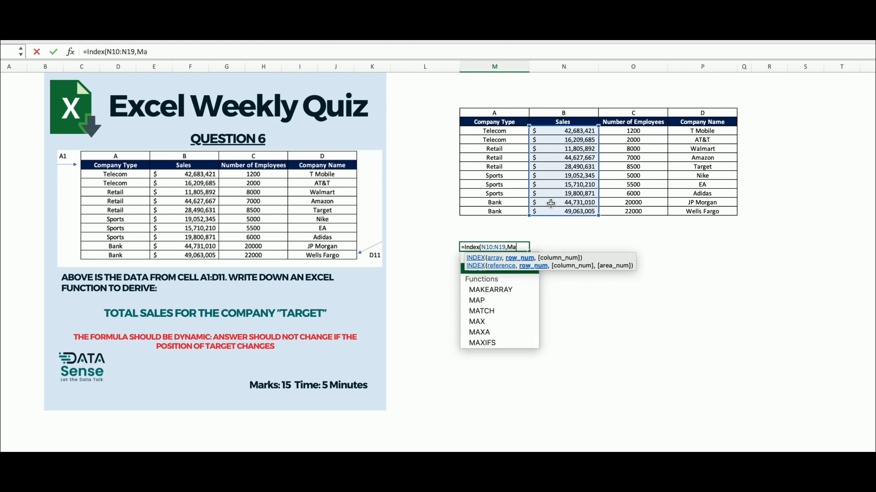
{"action": "type", "text": "tch(\""}
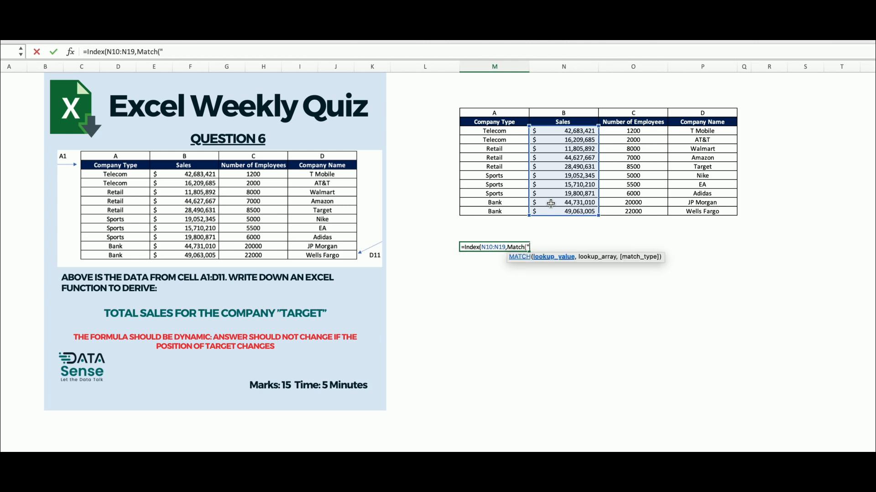
{"action": "type", "text": "Target\","}
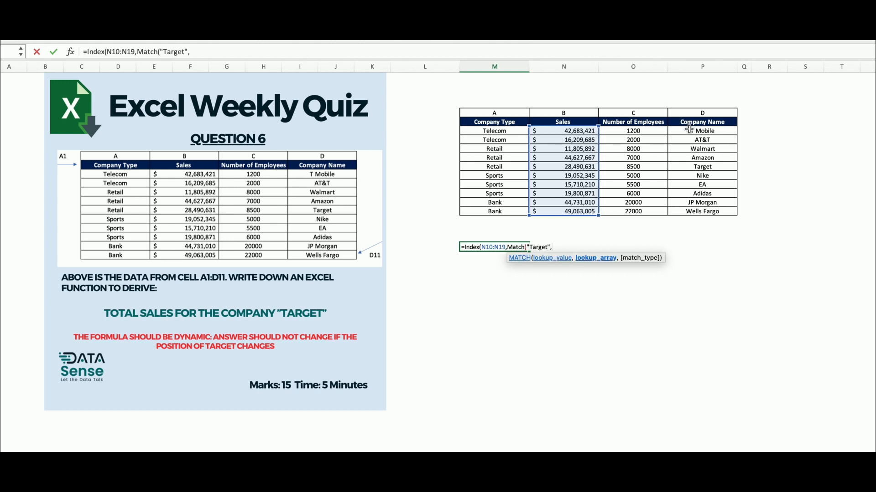
{"action": "left_click_drag", "start_coordinate": [689, 131], "coordinate": [700, 212]}
{"action": "type", "text": ","}
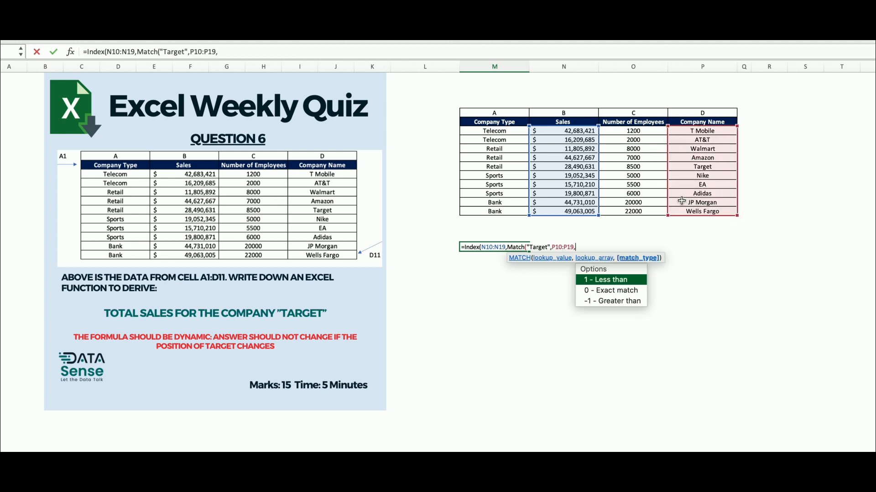
{"action": "type", "text": "0)"}
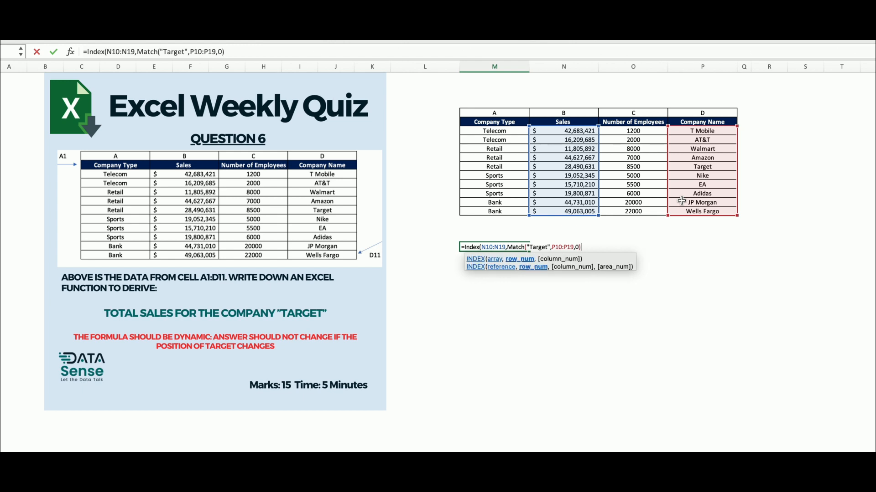
{"action": "type", "text": ")"}
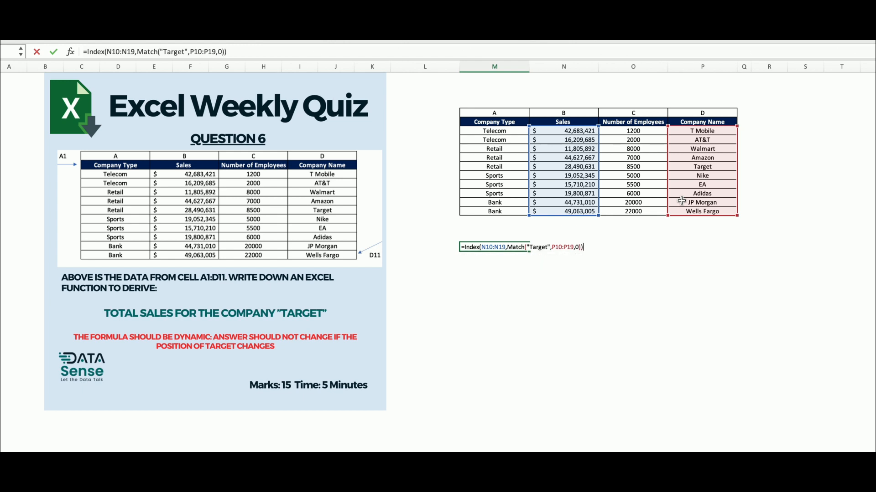
{"action": "key", "text": "Return"}
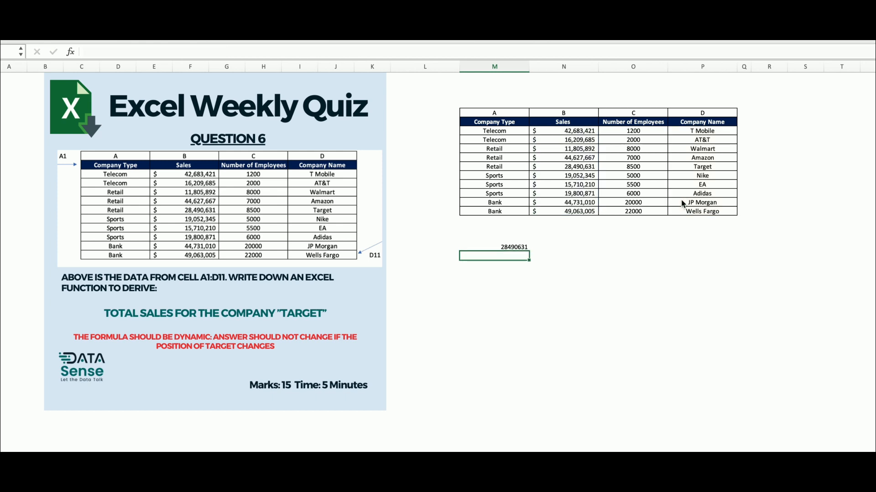
- Fill the Question 6 formula cell and the Sales cell in Target's table row with yellow
{"action": "left_click", "coordinate": [694, 166]}
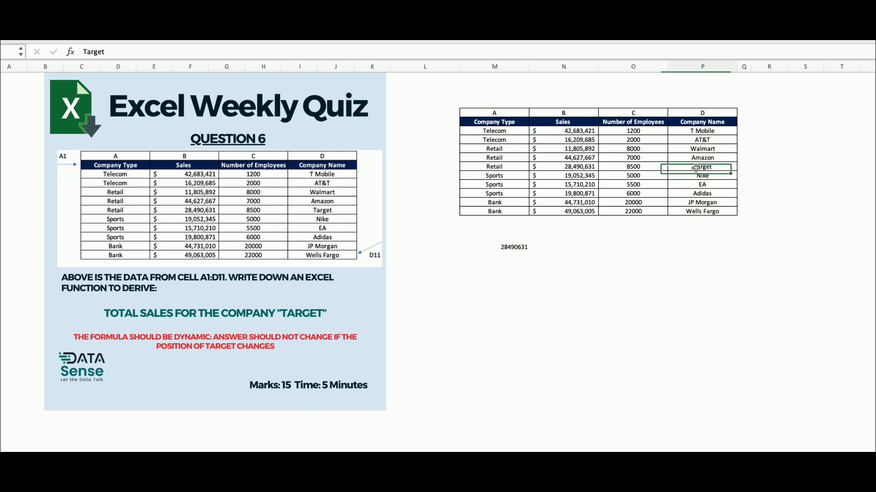
{"action": "left_click", "coordinate": [544, 166]}
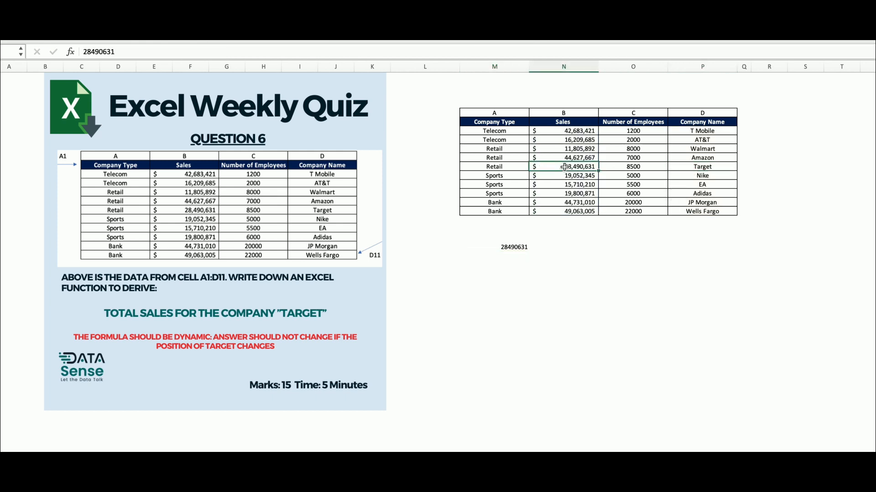
{"action": "left_click", "coordinate": [514, 247]}
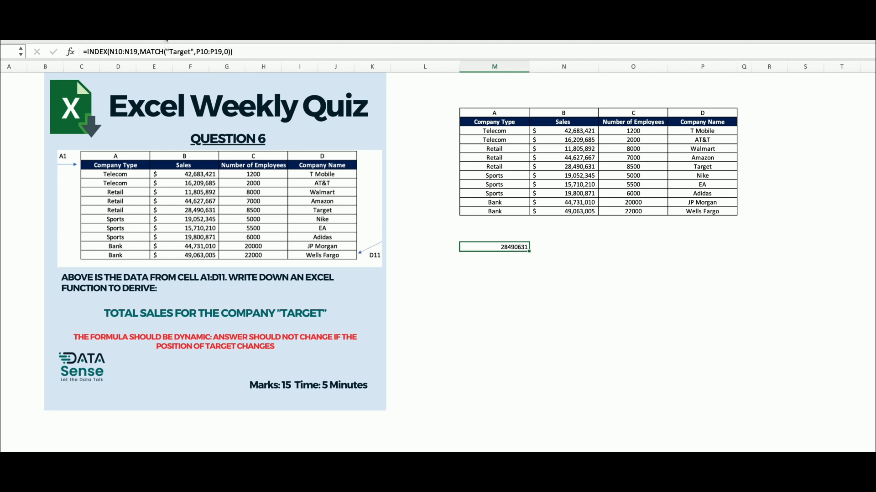
{"action": "left_click", "coordinate": [165, 37]}
{"action": "left_click", "coordinate": [189, 159]}
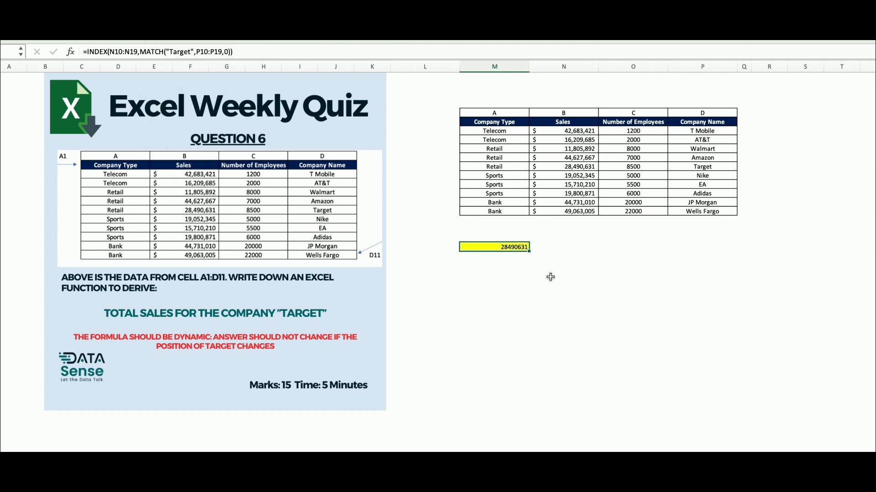
{"action": "left_click", "coordinate": [549, 274]}
{"action": "left_click", "coordinate": [530, 166]}
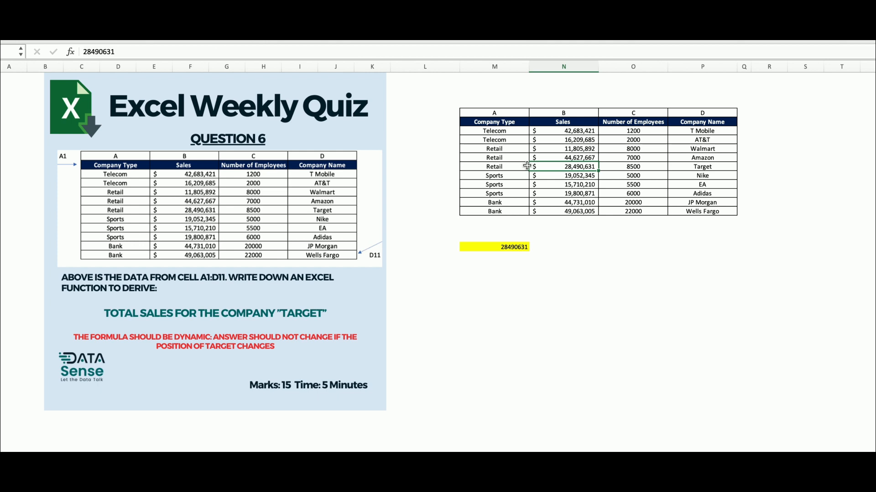
{"action": "left_click", "coordinate": [165, 38]}
{"action": "left_click", "coordinate": [584, 290]}
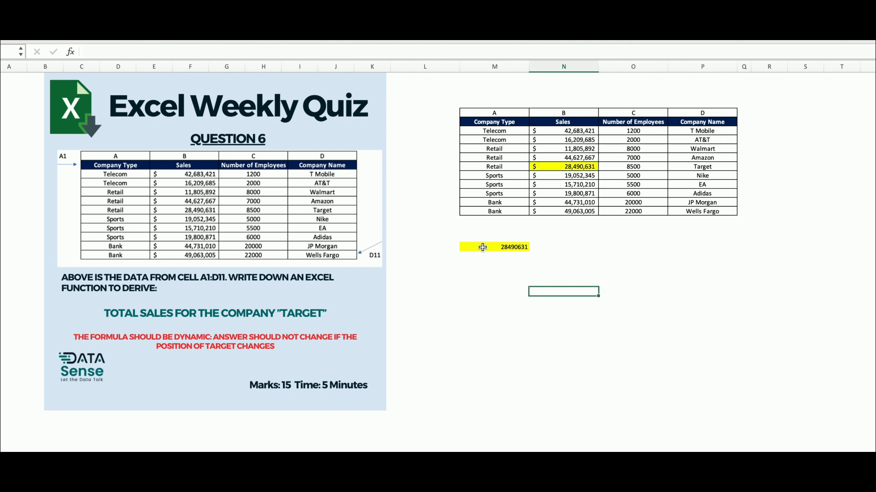
{"action": "left_click", "coordinate": [481, 246]}
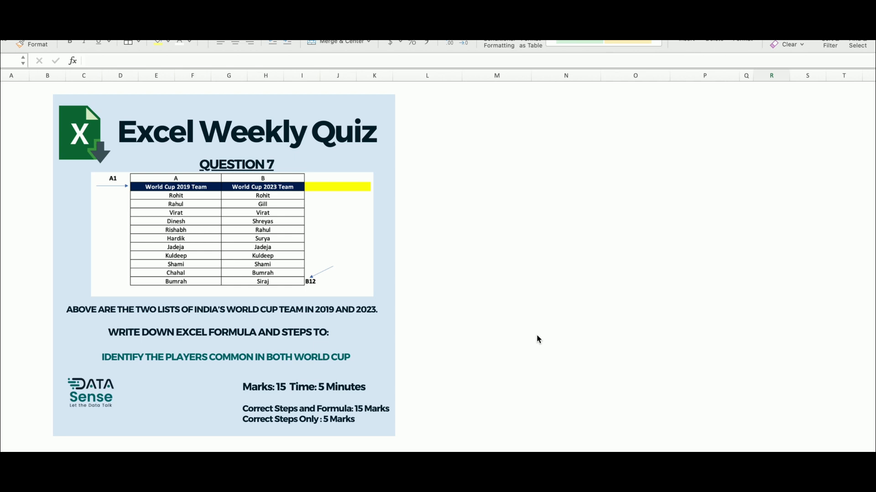
{"action": "left_click", "coordinate": [451, 195]}
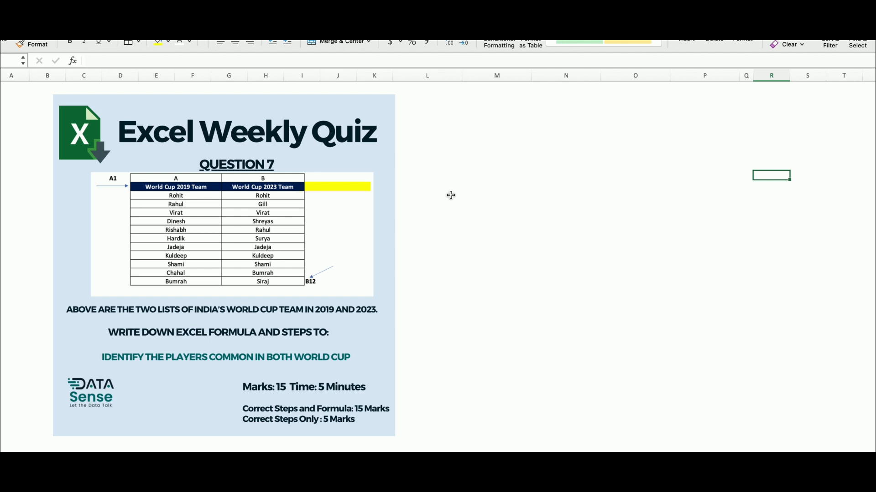
{"action": "scroll", "coordinate": [450, 195], "scroll_direction": "down", "scroll_amount": 1}
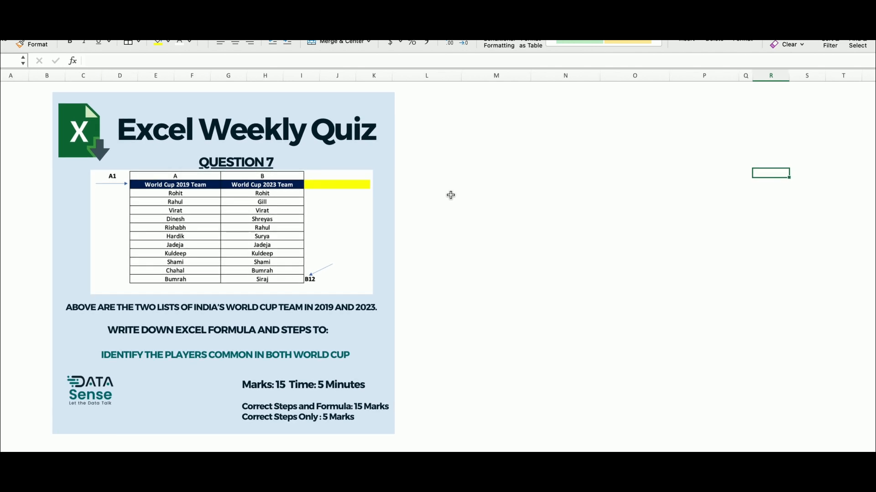
{"action": "scroll", "coordinate": [451, 195], "scroll_direction": "down", "scroll_amount": 1}
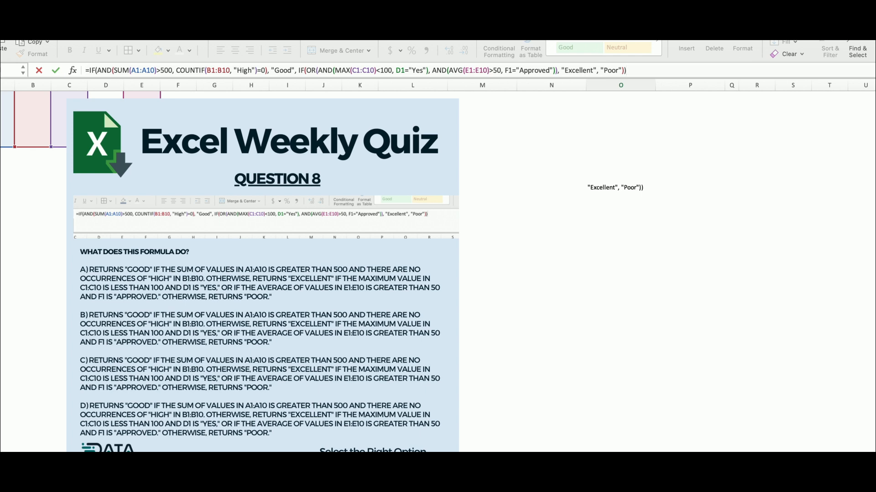
- Examine the outer IF's AND test in the Question 8 formula, covering the SUM(A1:A10)>500 and COUNTIF(B1:B10, "High")=0 conditions
{"action": "scroll", "coordinate": [535, 449], "scroll_direction": "up", "scroll_amount": 2}
{"action": "scroll", "coordinate": [535, 449], "scroll_direction": "right", "scroll_amount": 2}
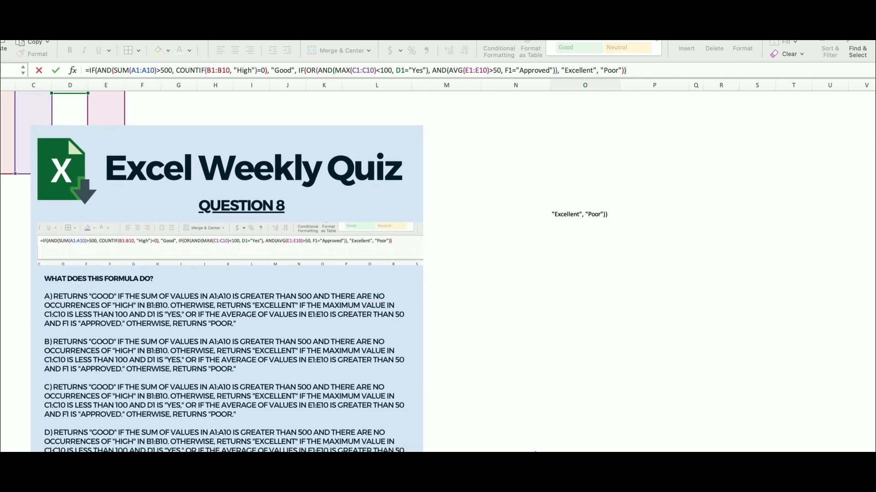
{"action": "scroll", "coordinate": [171, 118], "scroll_direction": "up", "scroll_amount": 1}
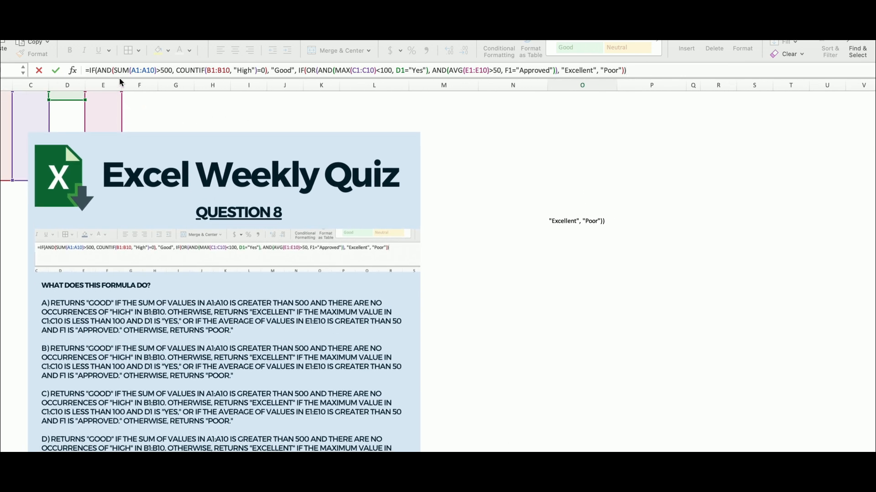
{"action": "left_click", "coordinate": [97, 70]}
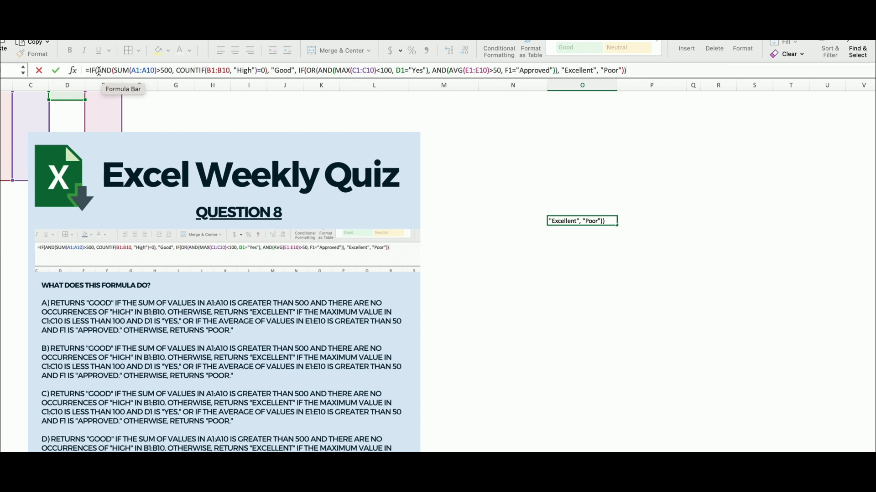
{"action": "double_click", "coordinate": [106, 70]}
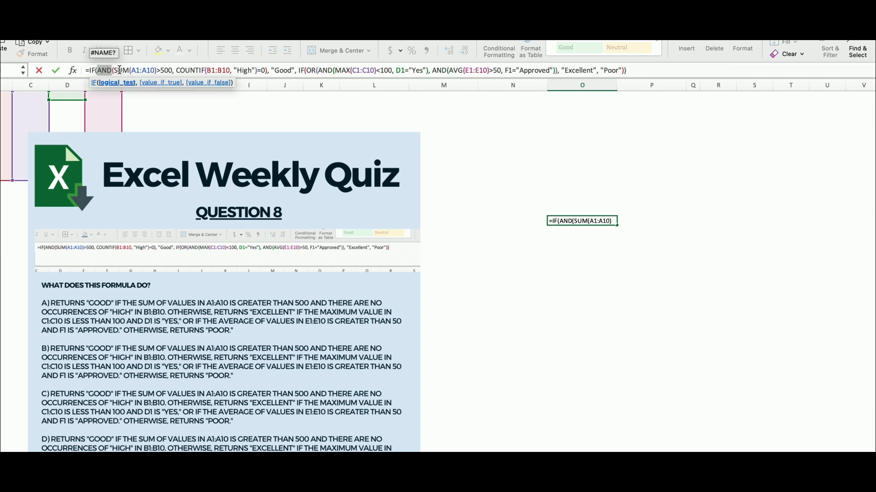
{"action": "left_click", "coordinate": [128, 70]}
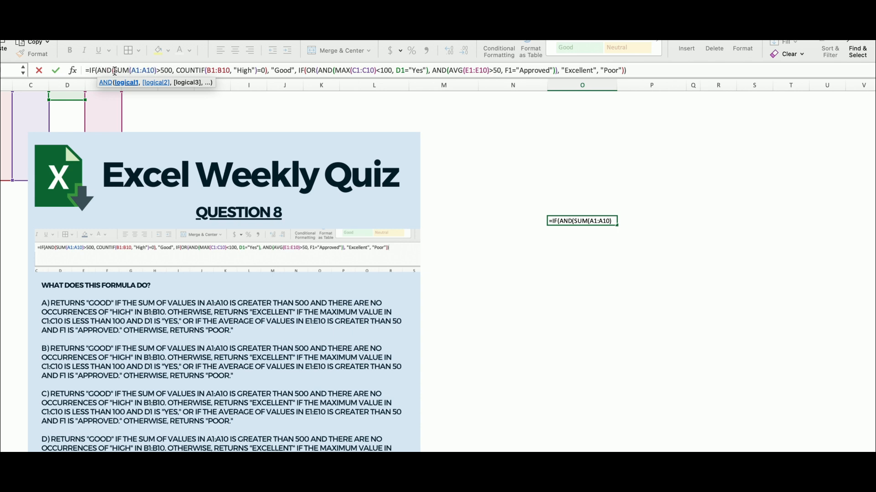
{"action": "left_click_drag", "start_coordinate": [116, 71], "coordinate": [266, 71]}
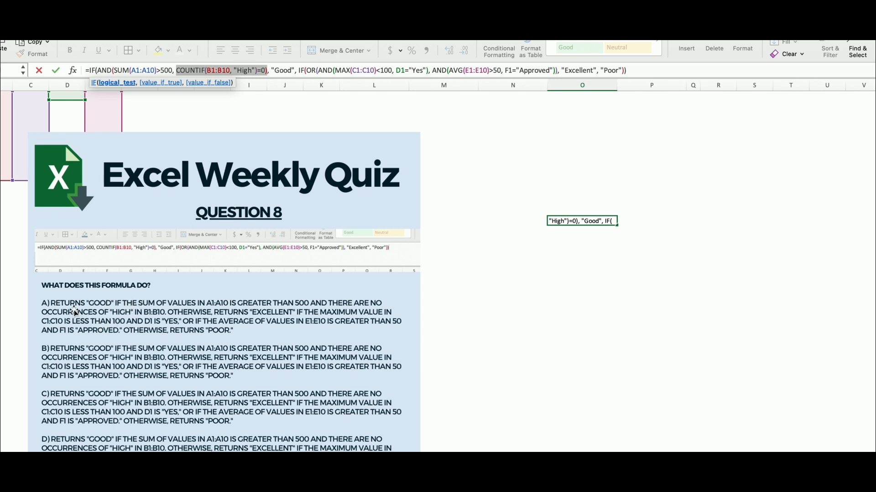
- Examine the formula's "Good" result and nested IF branch, including the MAX(C1:C10)<100 and D1="Yes" conditions, against the Question 8 options
{"action": "left_click", "coordinate": [298, 70]}
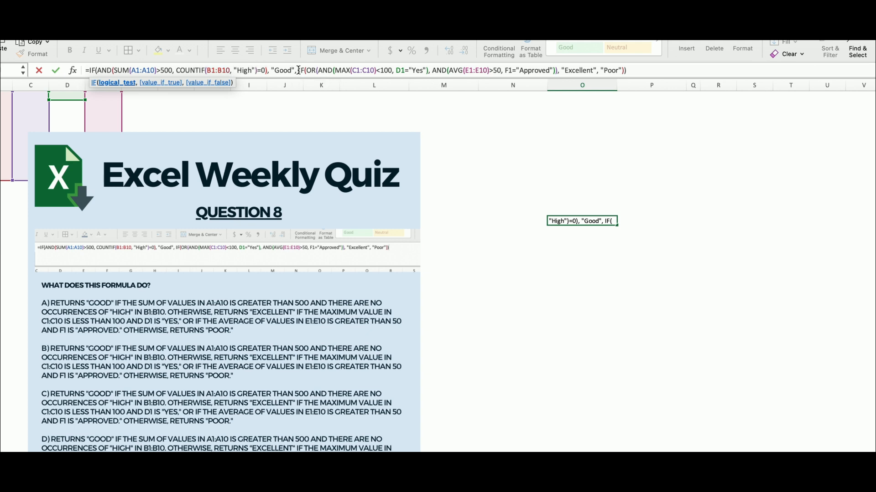
{"action": "left_click_drag", "start_coordinate": [299, 71], "coordinate": [623, 65]}
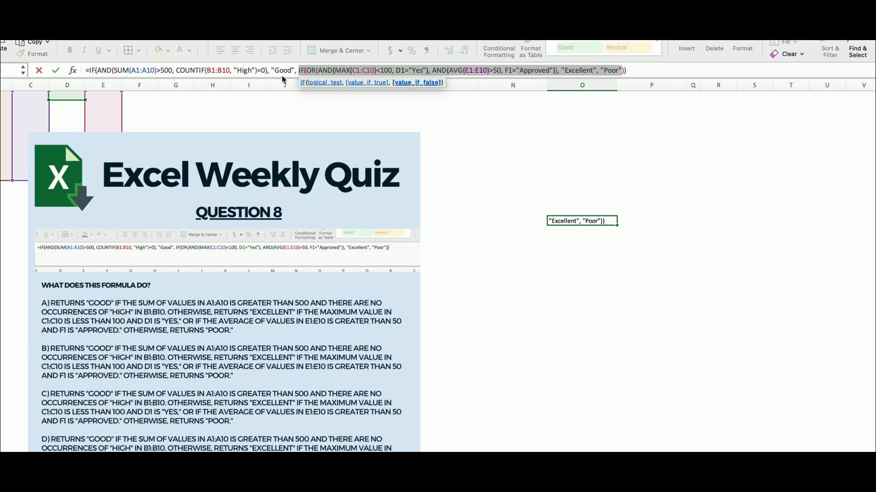
{"action": "left_click_drag", "start_coordinate": [272, 71], "coordinate": [115, 72]}
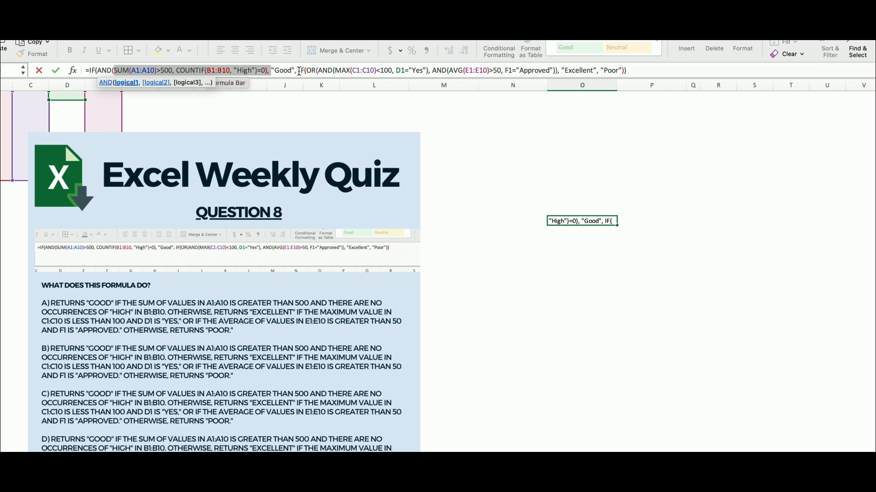
{"action": "left_click_drag", "start_coordinate": [299, 71], "coordinate": [613, 68]}
{"action": "left_click", "coordinate": [280, 71]}
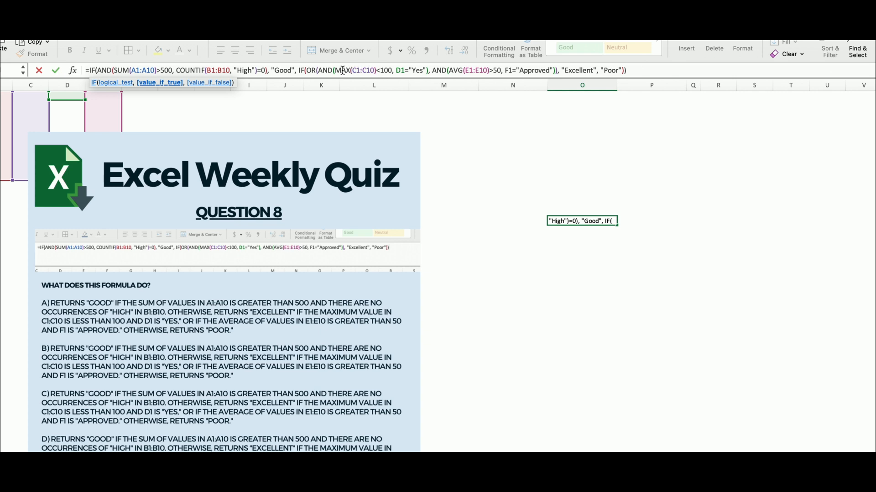
{"action": "left_click_drag", "start_coordinate": [338, 70], "coordinate": [422, 70]}
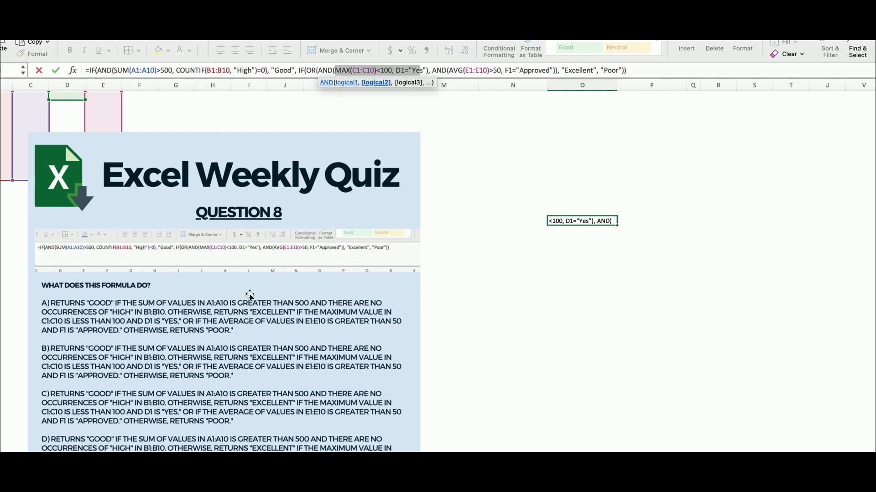